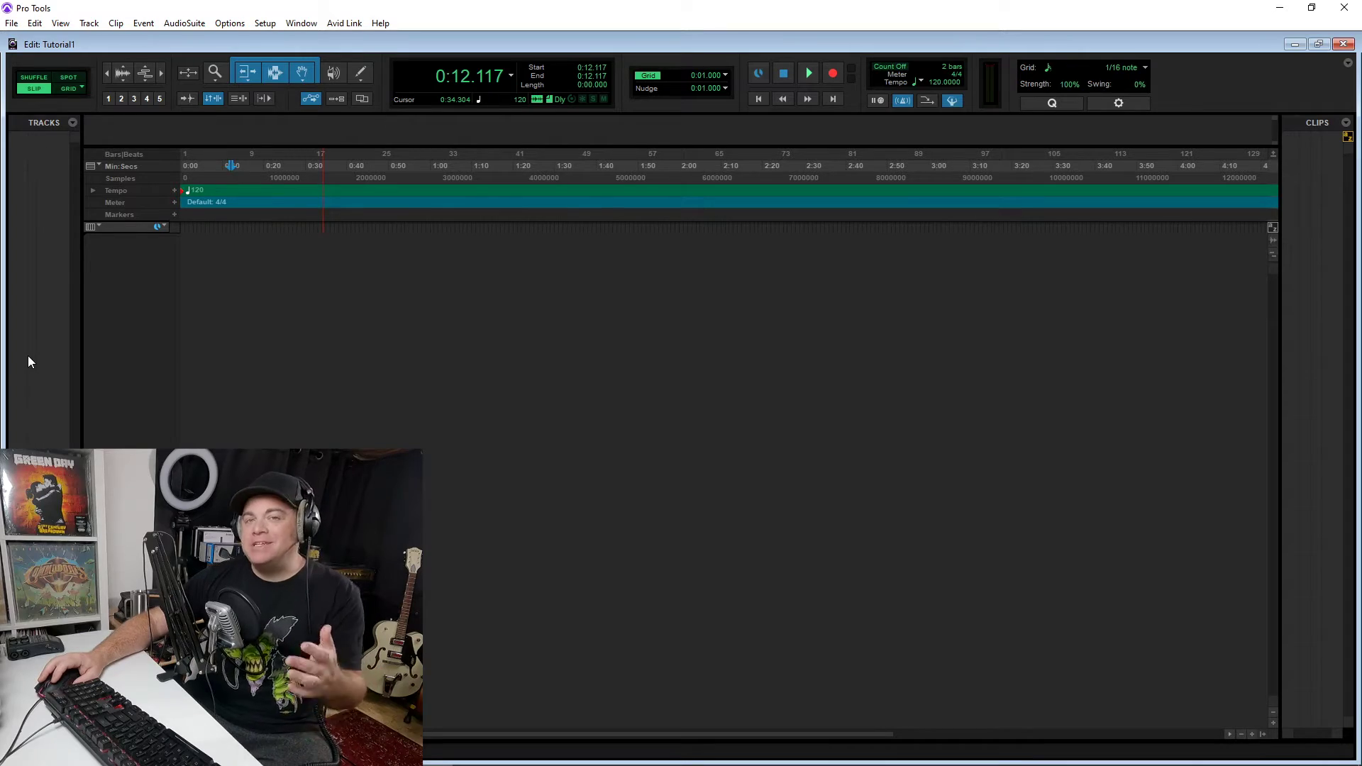
Open the Track menu to begin adding new tracks to the empty Tutorial1 session
left_click(86, 23)
Create 8 mono audio tracks from the New Tracks dialog
left_click(99, 40)
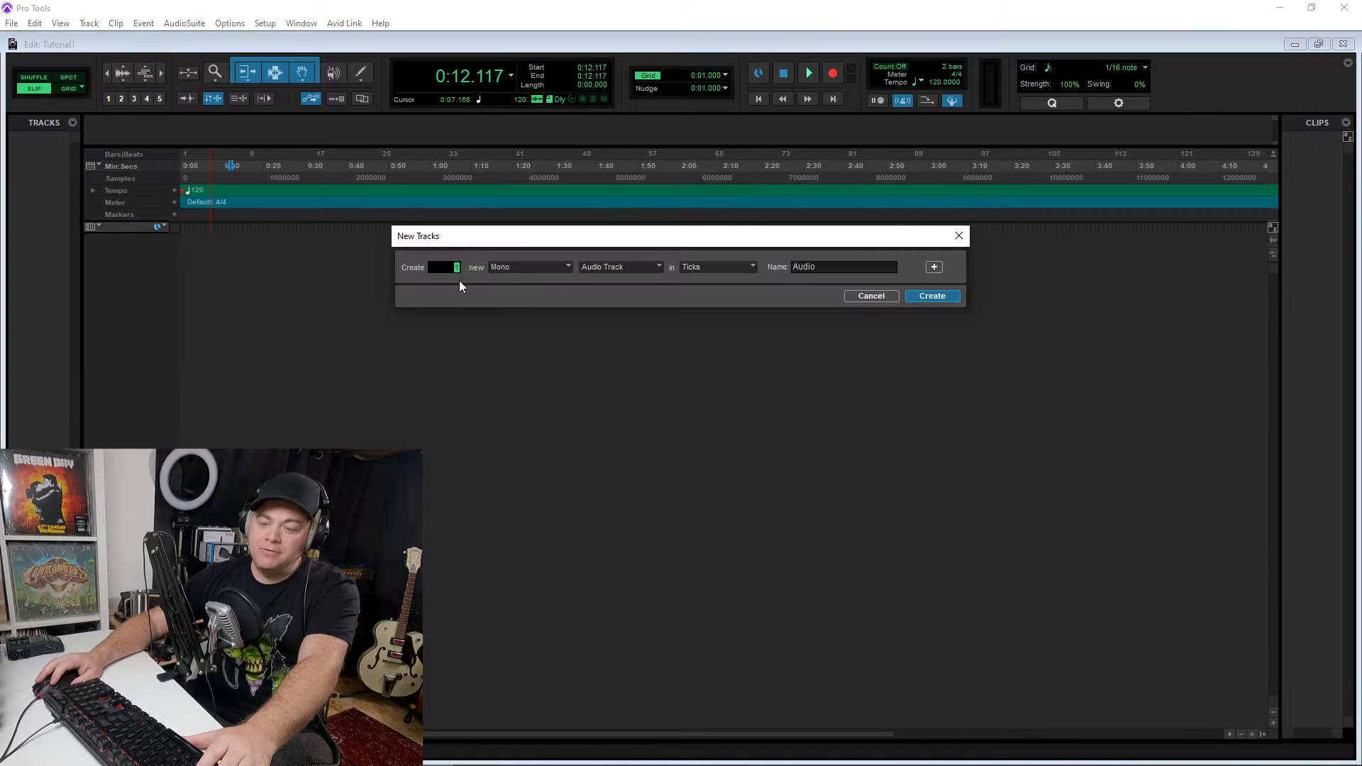
type("8")
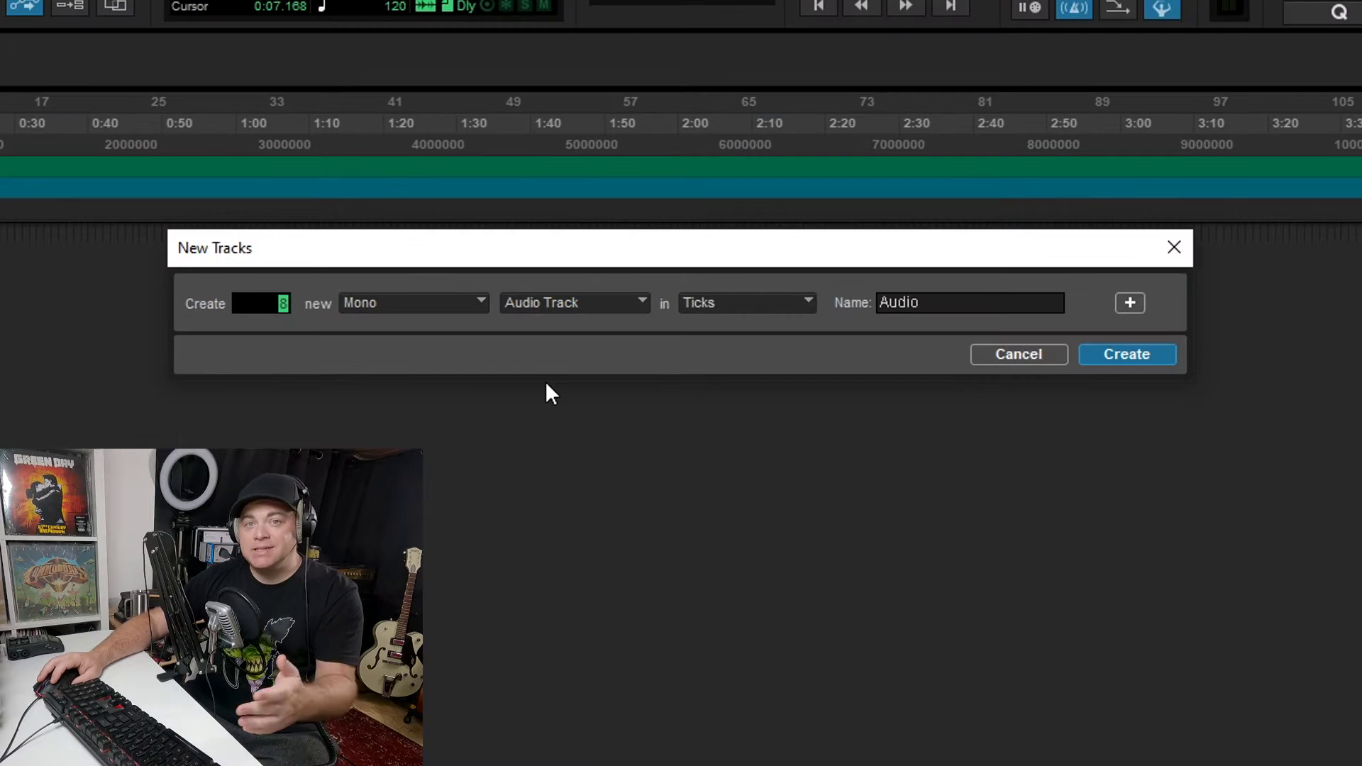
left_click(1121, 353)
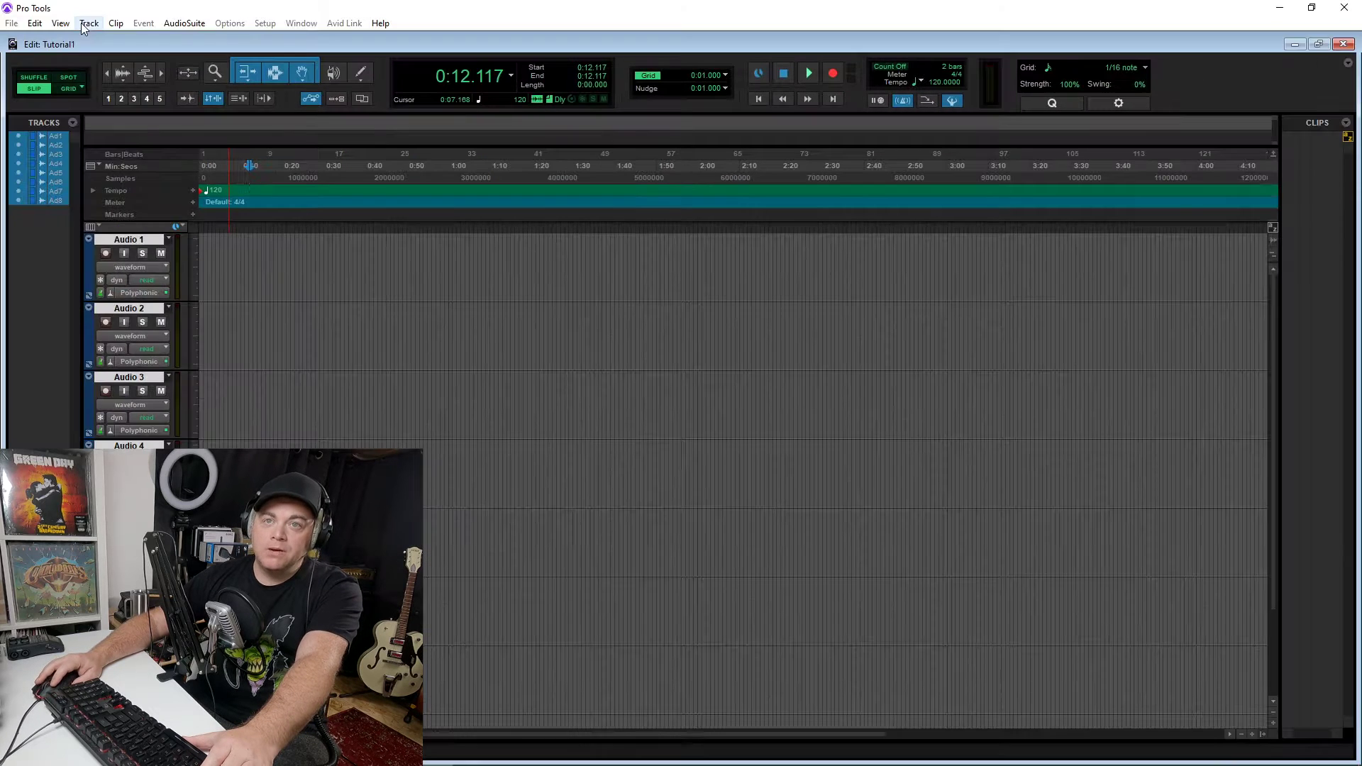
Create 8 instrument tracks by switching the track type to Instrument Track
left_click(86, 23)
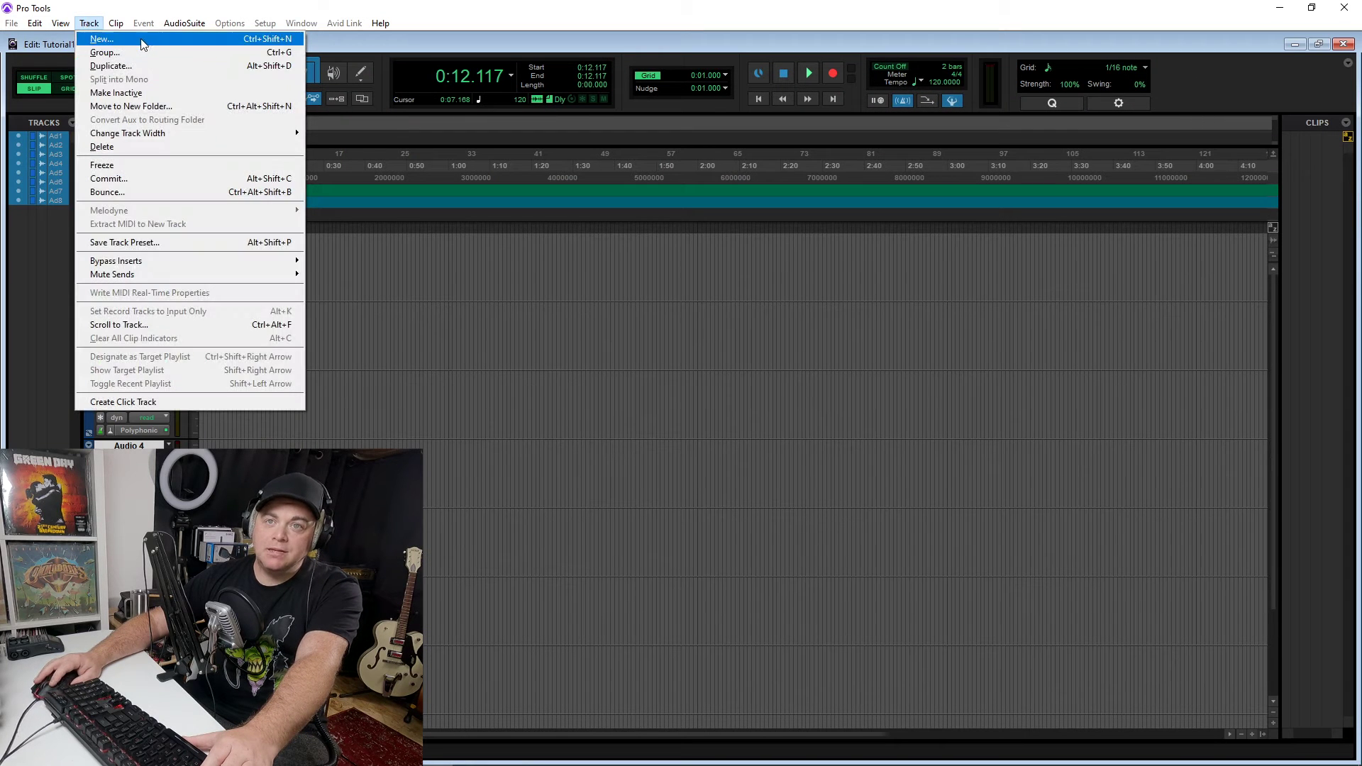
left_click(100, 40)
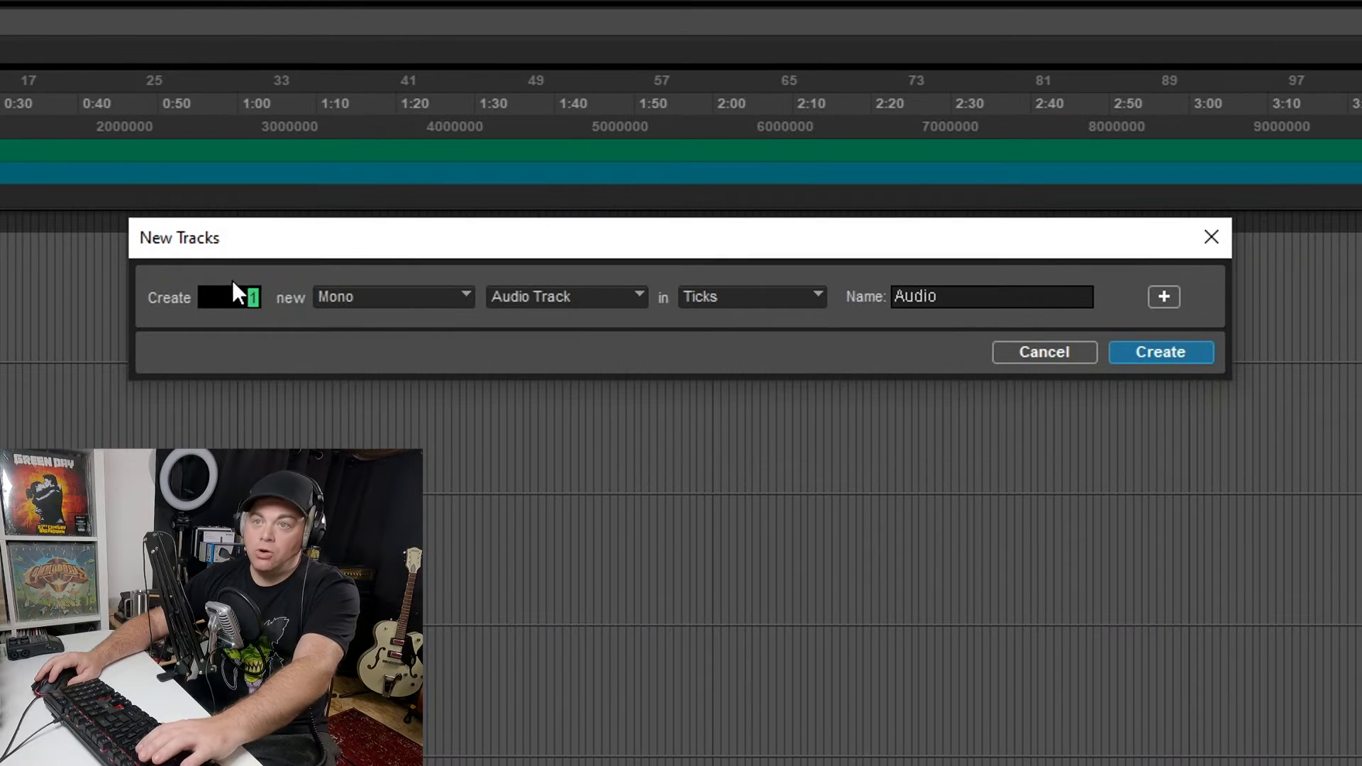
left_click(629, 298)
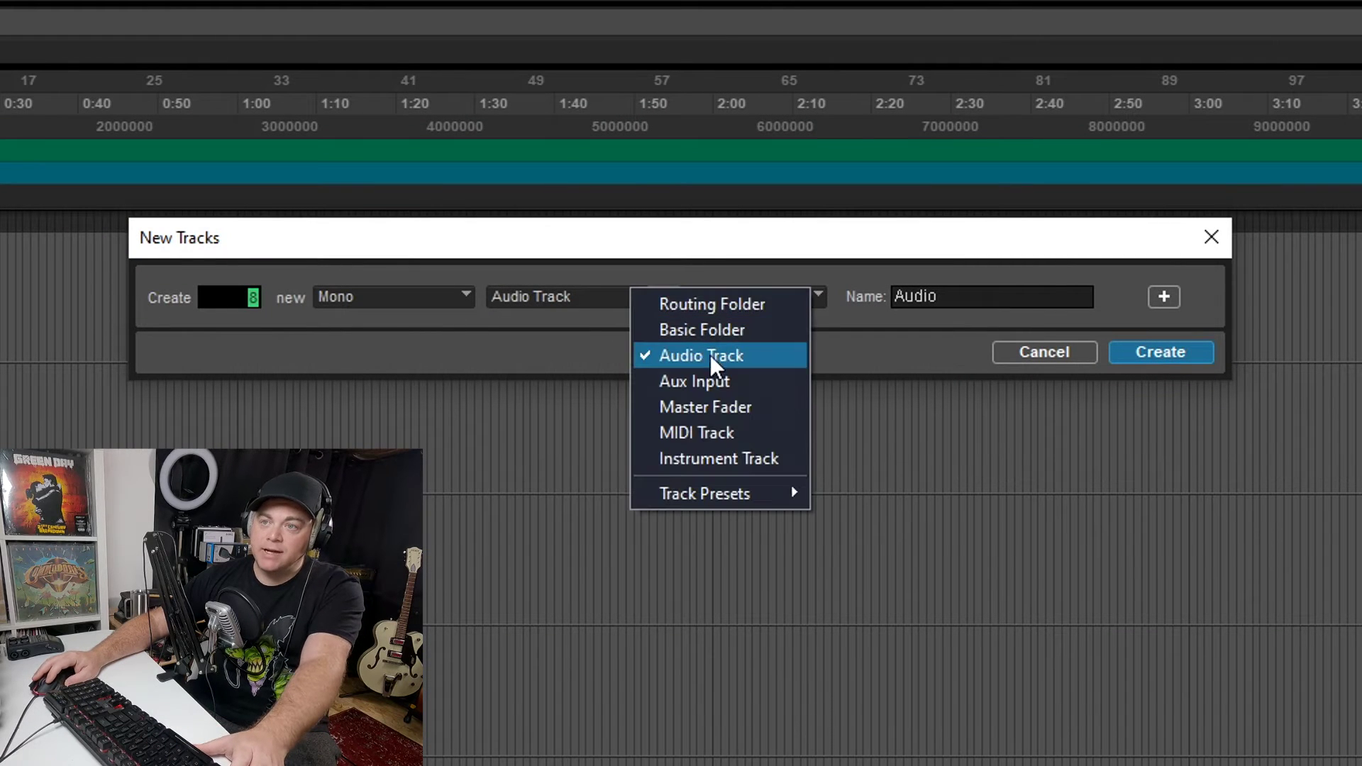
left_click(743, 458)
left_click(1149, 349)
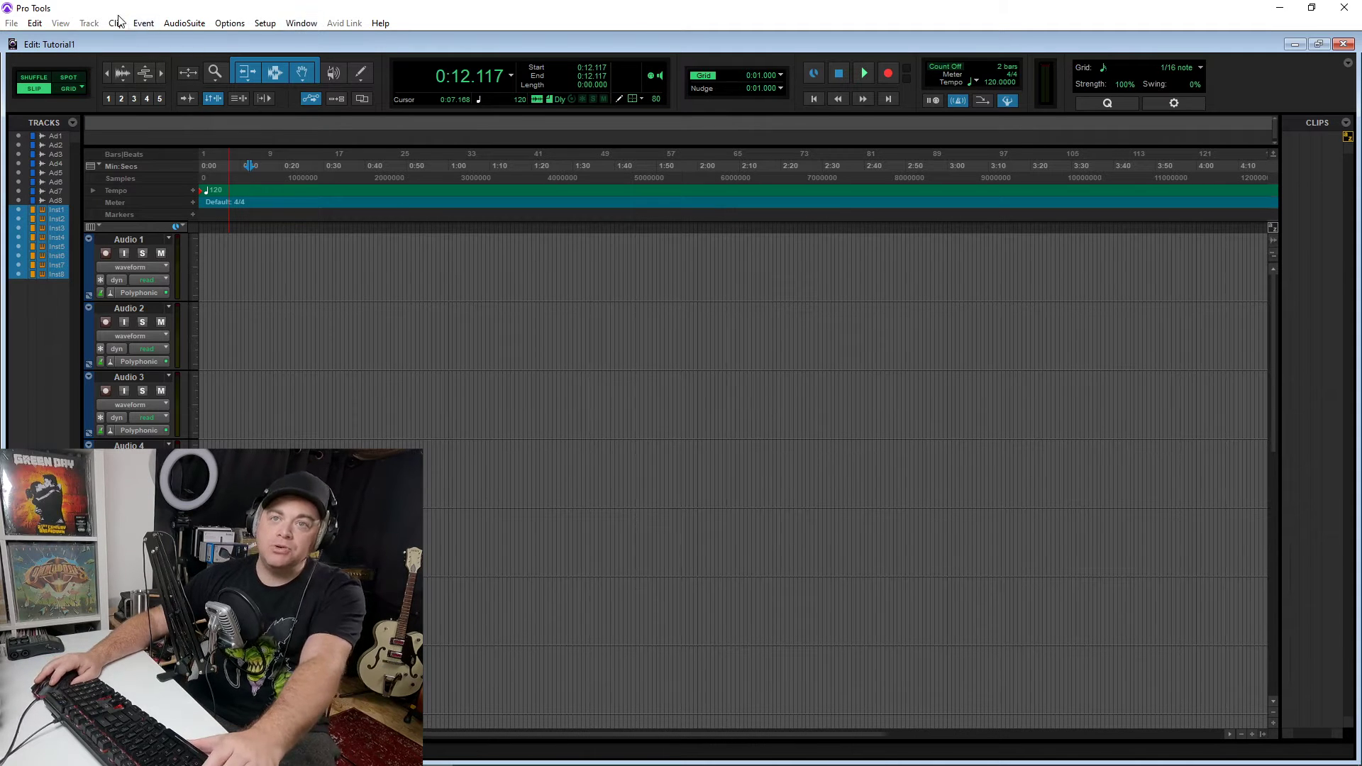
Create 8 MIDI tracks through Track > New with type set to MIDI Track
left_click(89, 23)
left_click(106, 42)
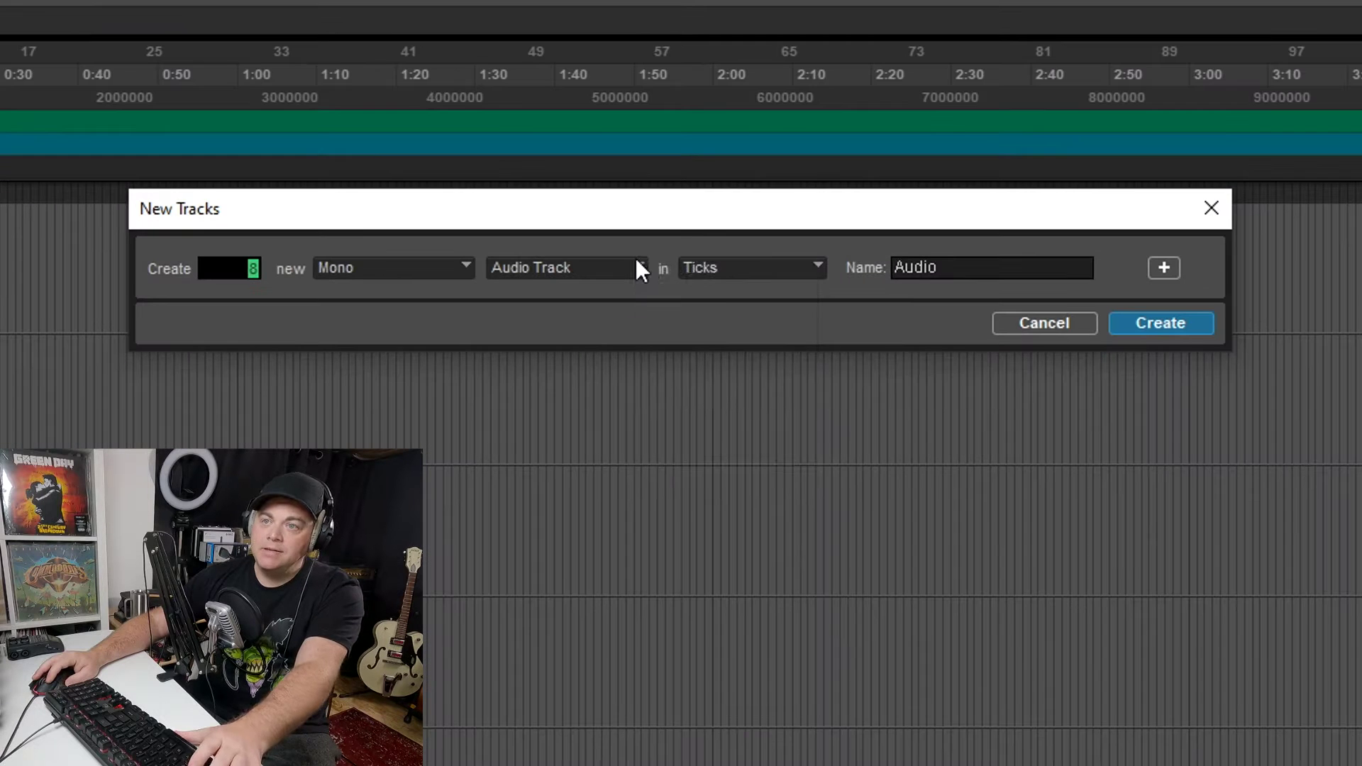
left_click(636, 269)
left_click(783, 401)
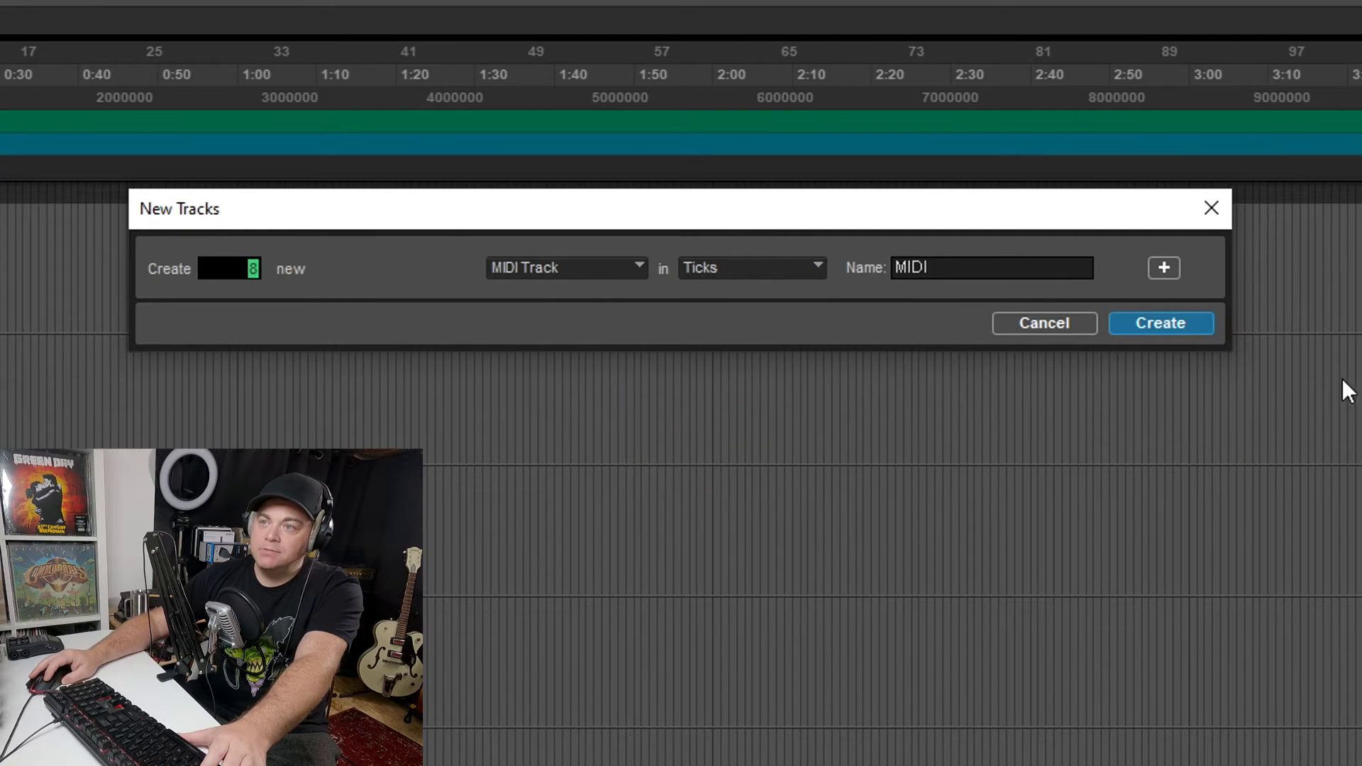
left_click(1181, 324)
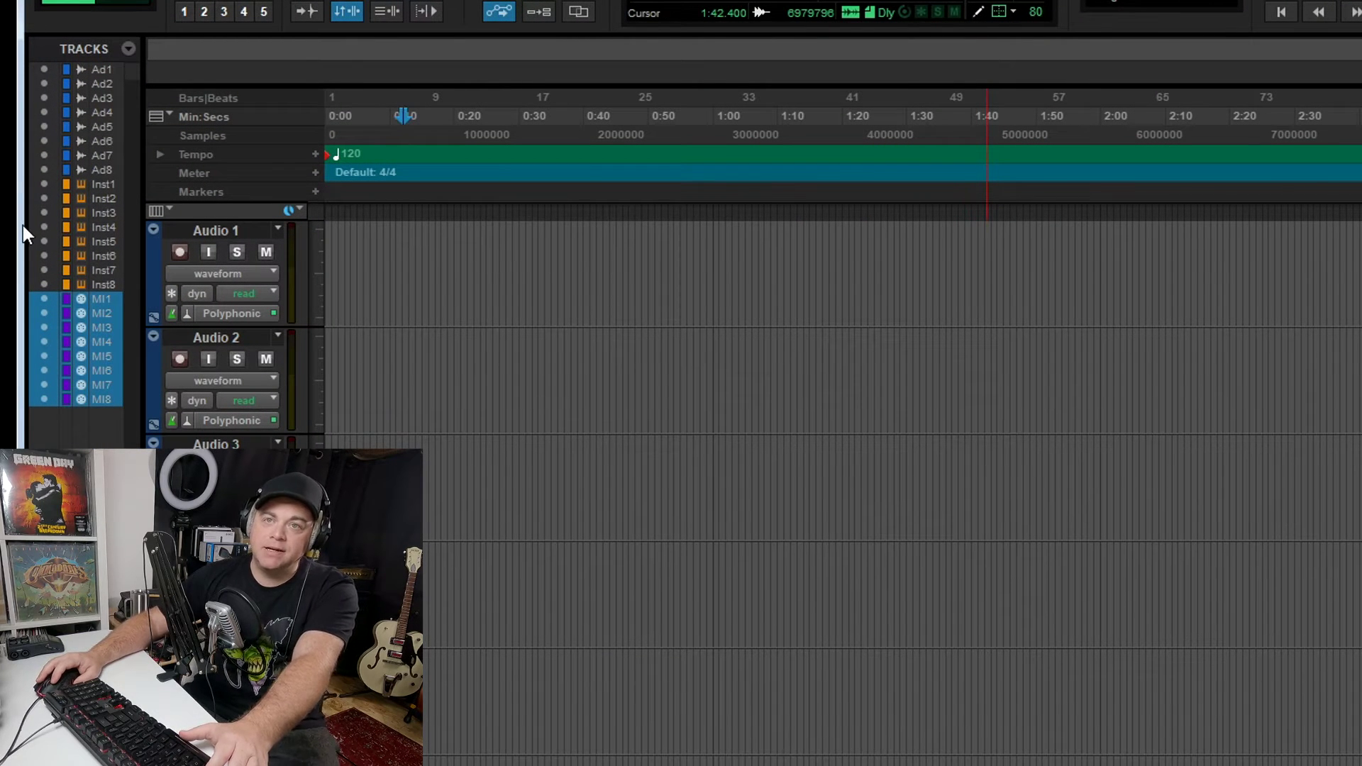
Add 4 aux input tracks using Ctrl+Shift+N and the Aux Input type
key("ctrl+shift+n")
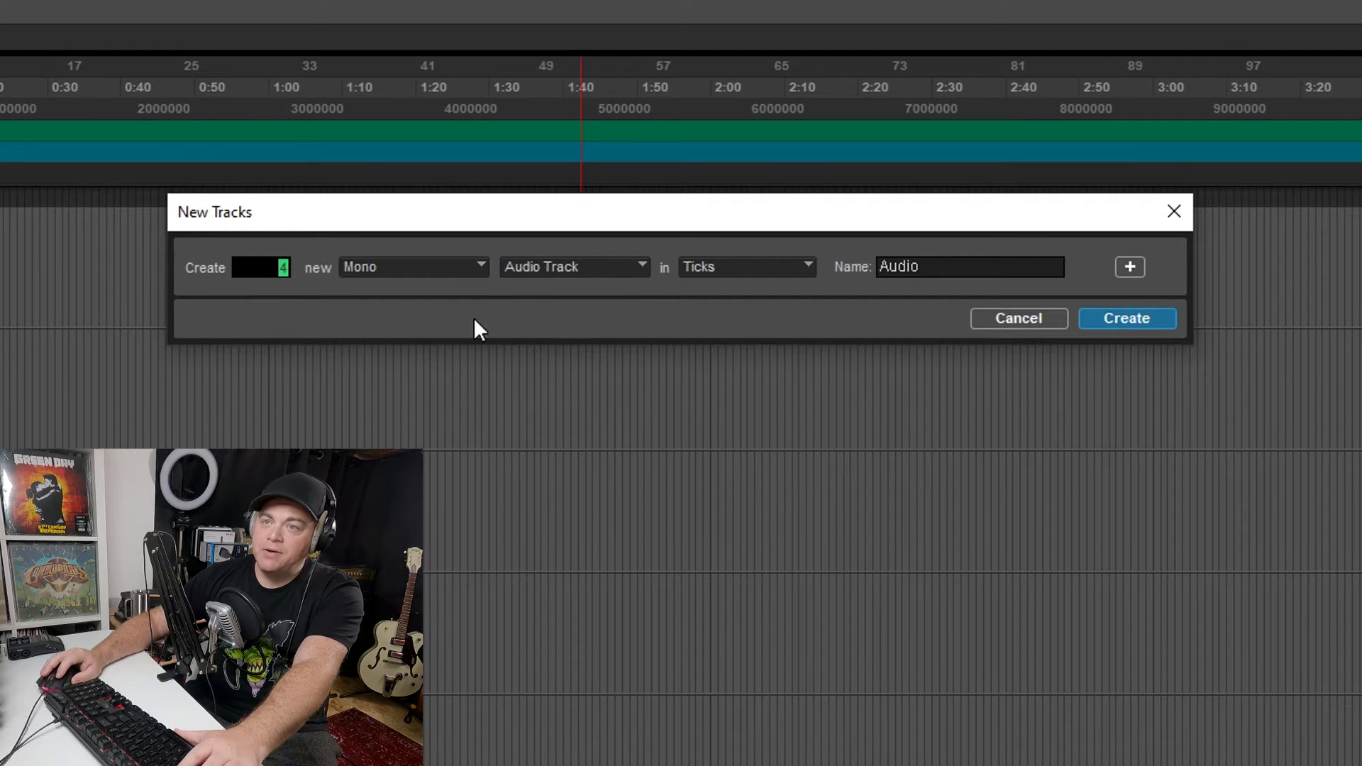
left_click(575, 268)
left_click(666, 344)
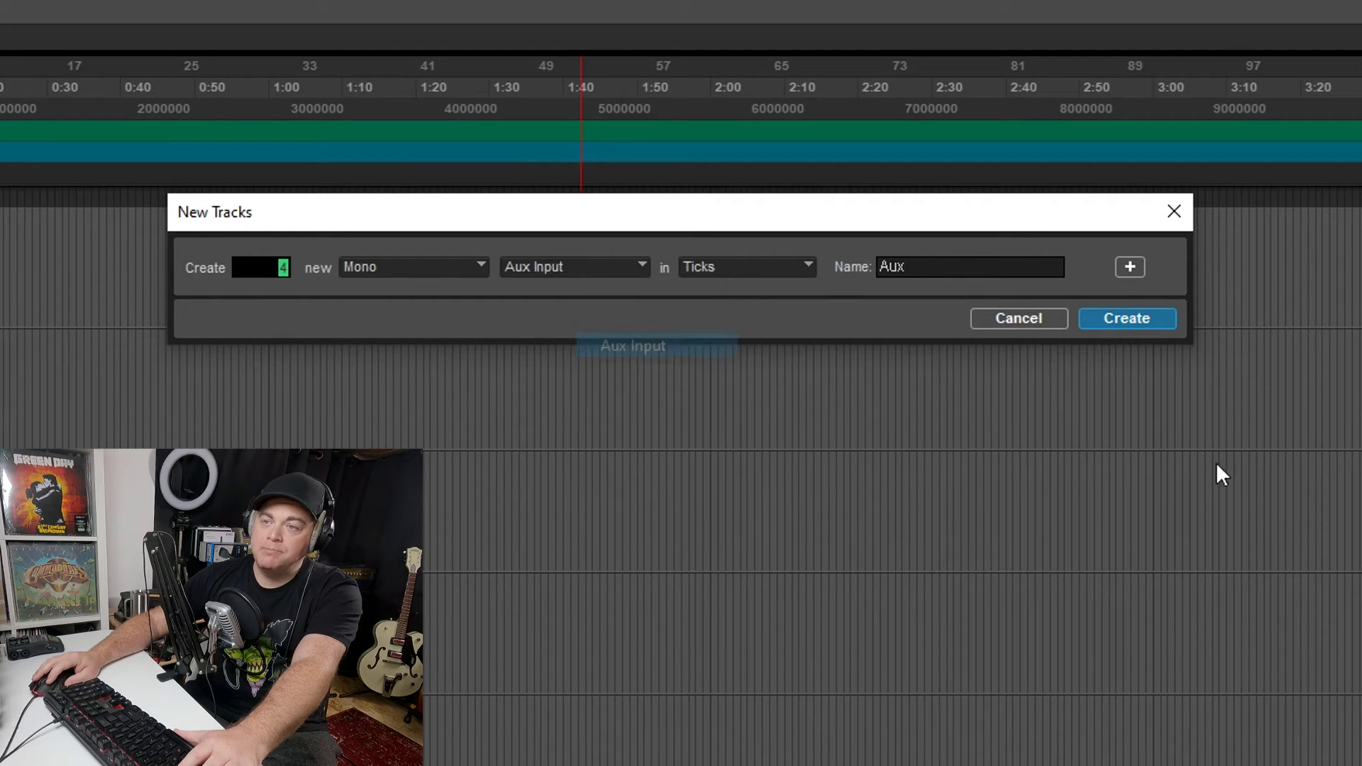
left_click(1141, 323)
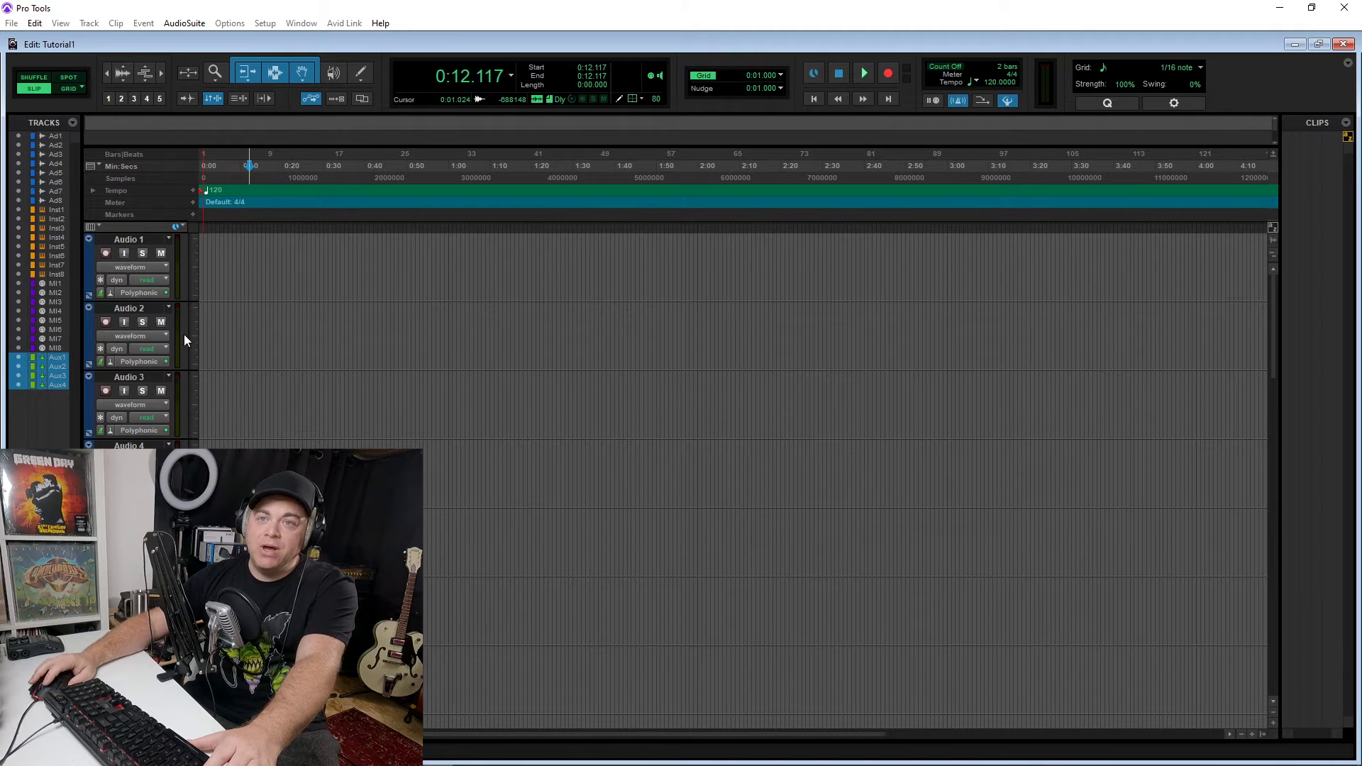
Switch to the Mix window and browse the first track's insert plug-in menu, closing it unchanged
key("ctrl+equal")
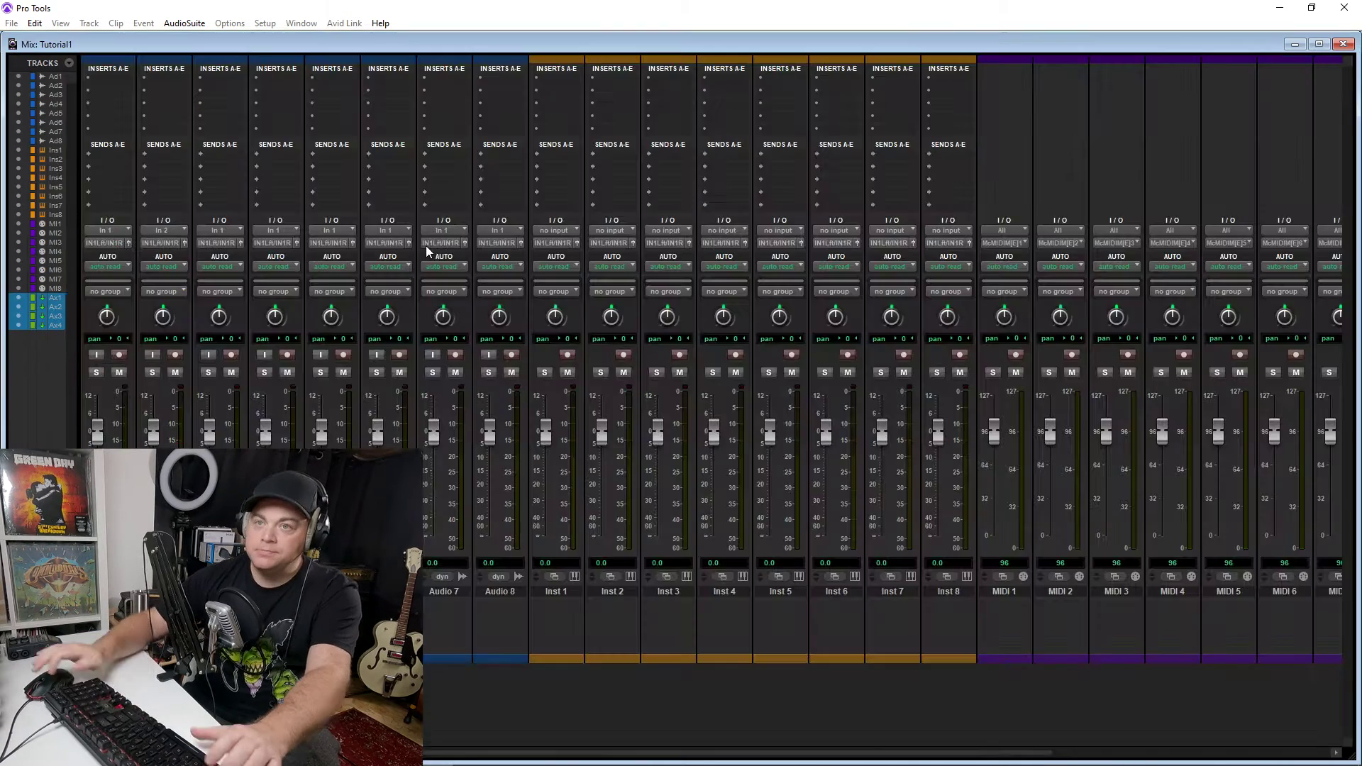
left_click(92, 79)
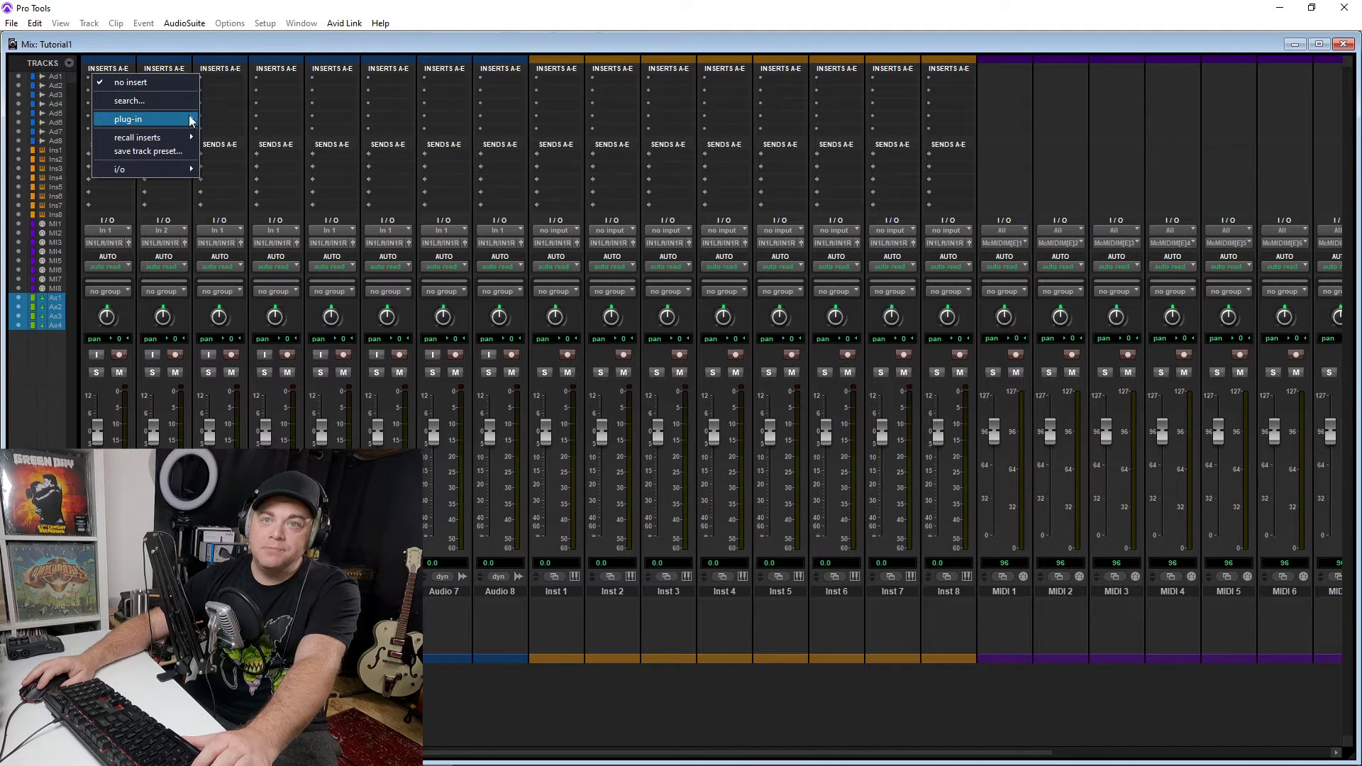
mouse_move(185, 120)
mouse_move(287, 134)
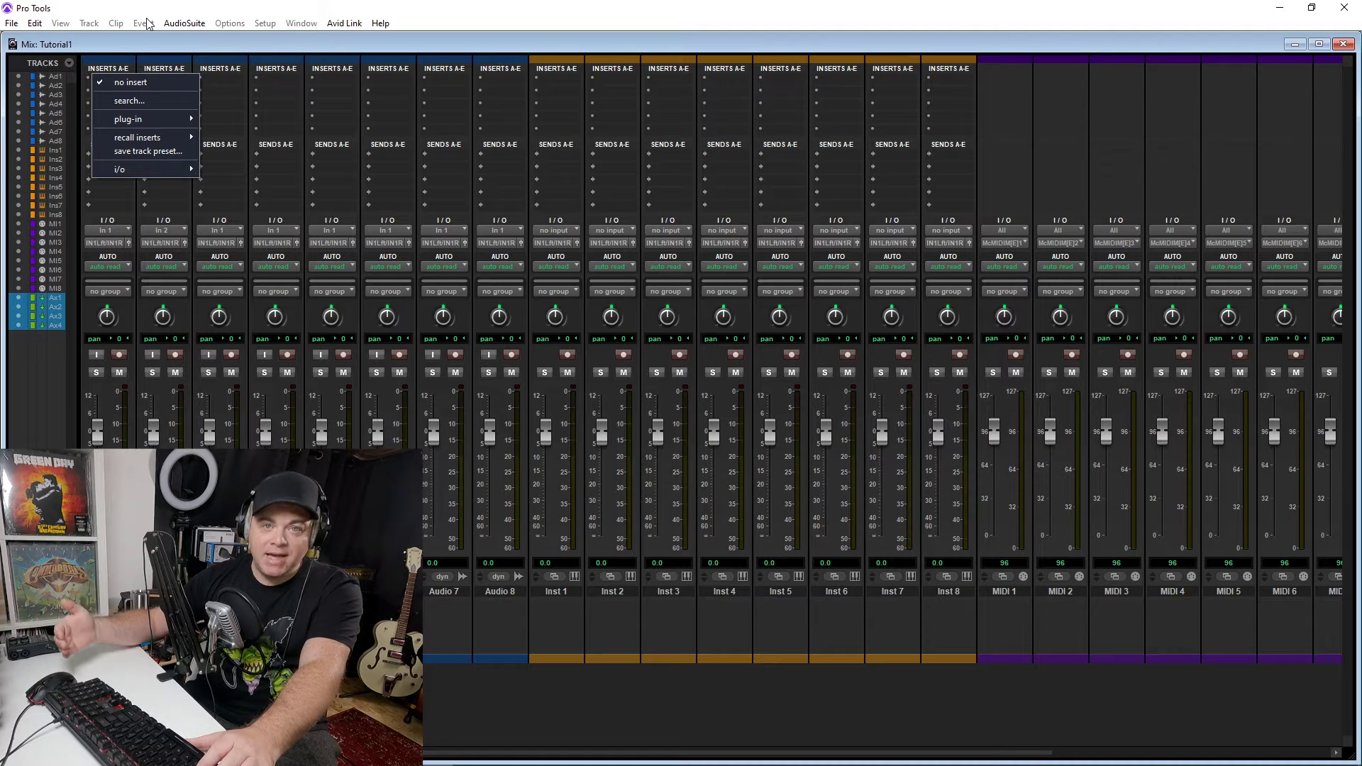
left_click(469, 9)
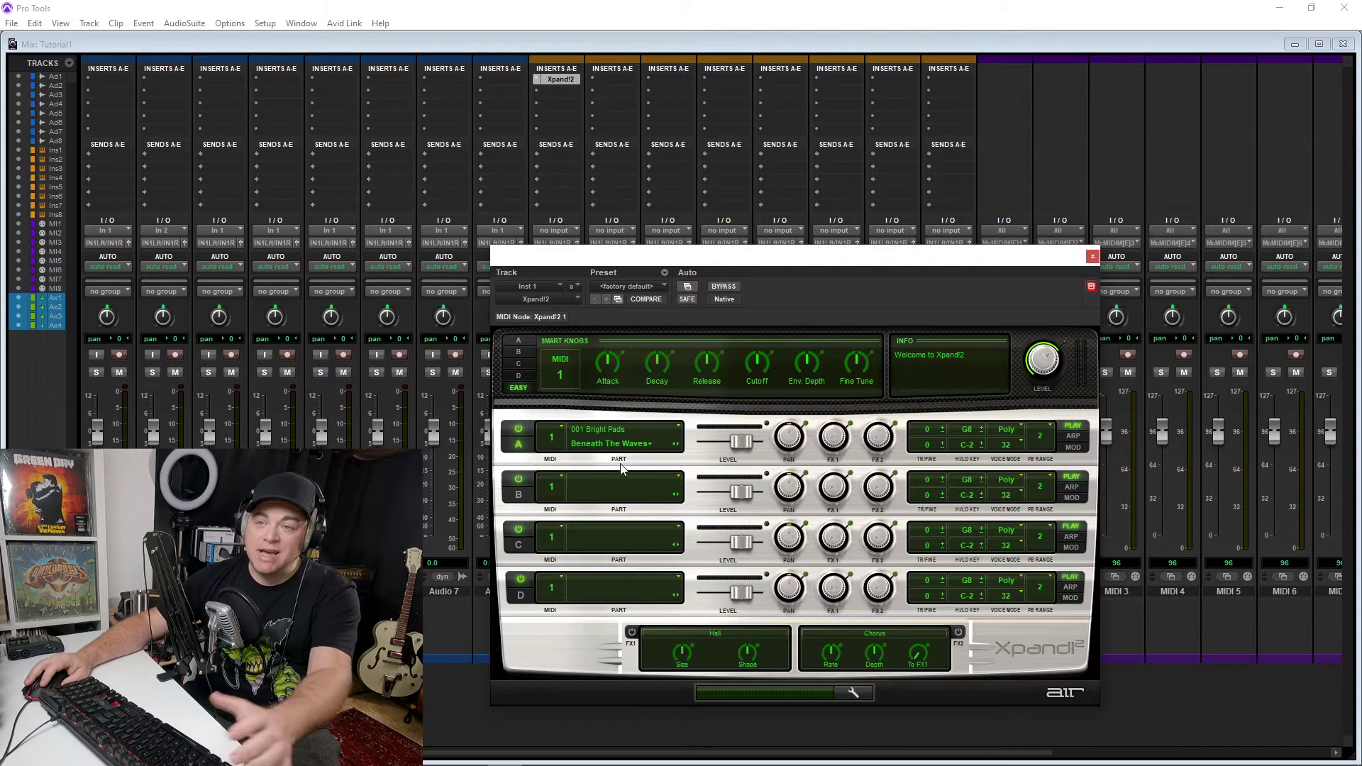
Browse the Xpand2 part A sound presets, then close the list keeping the current sound
left_click(631, 437)
mouse_move(629, 465)
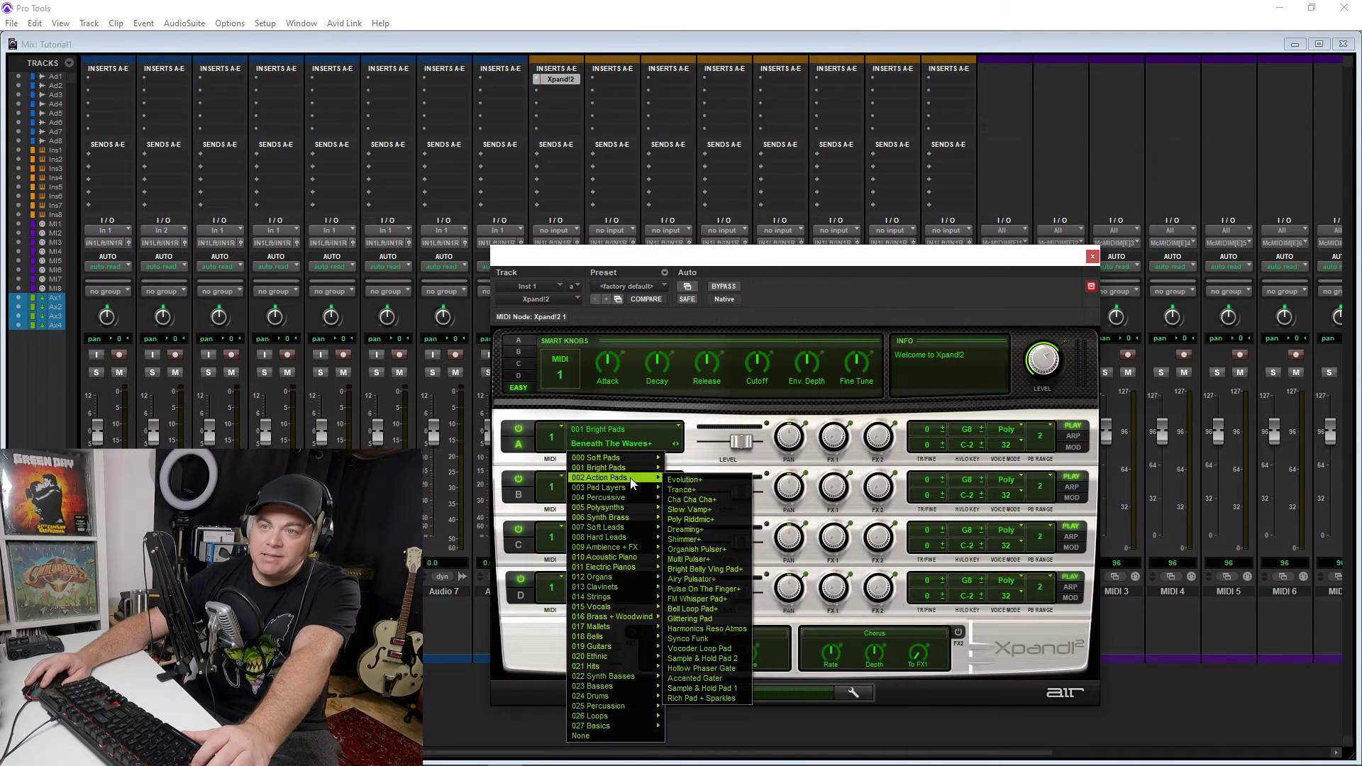
mouse_move(624, 517)
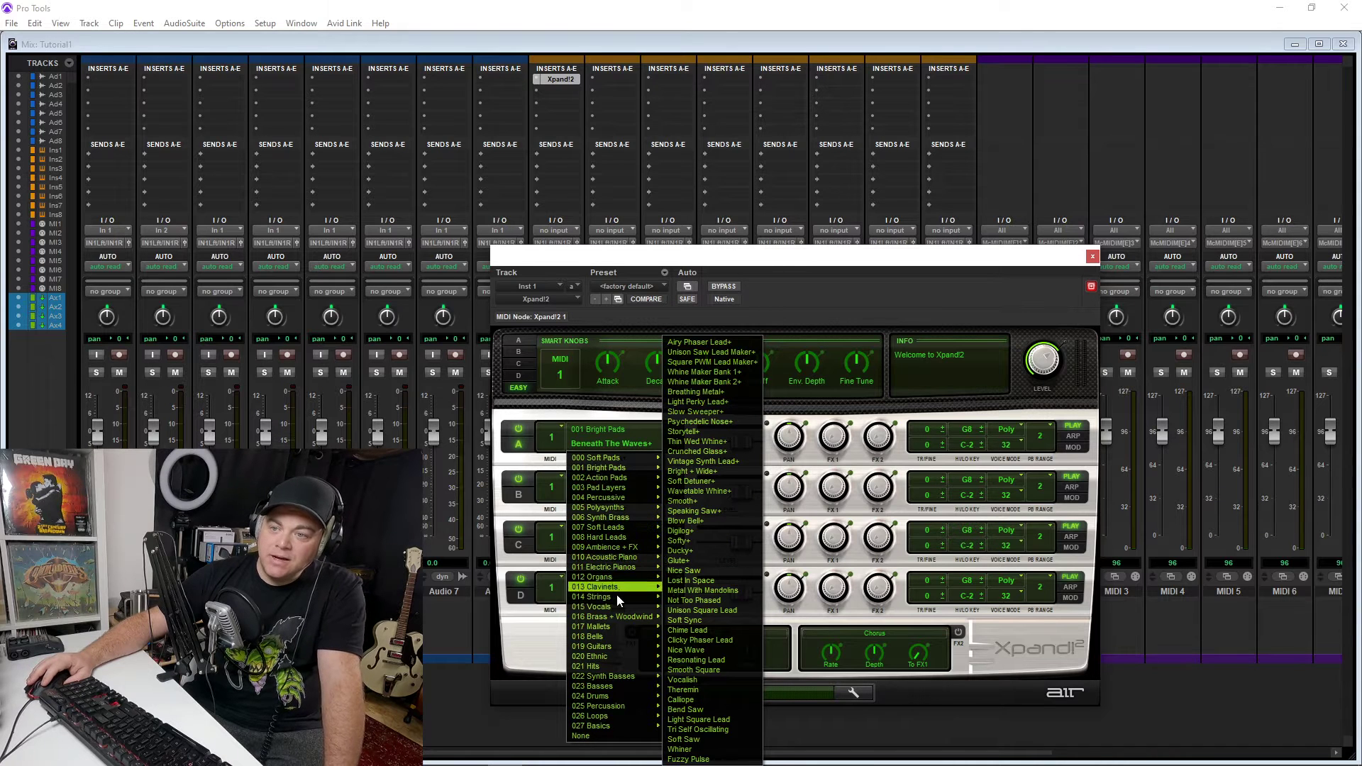
mouse_move(624, 617)
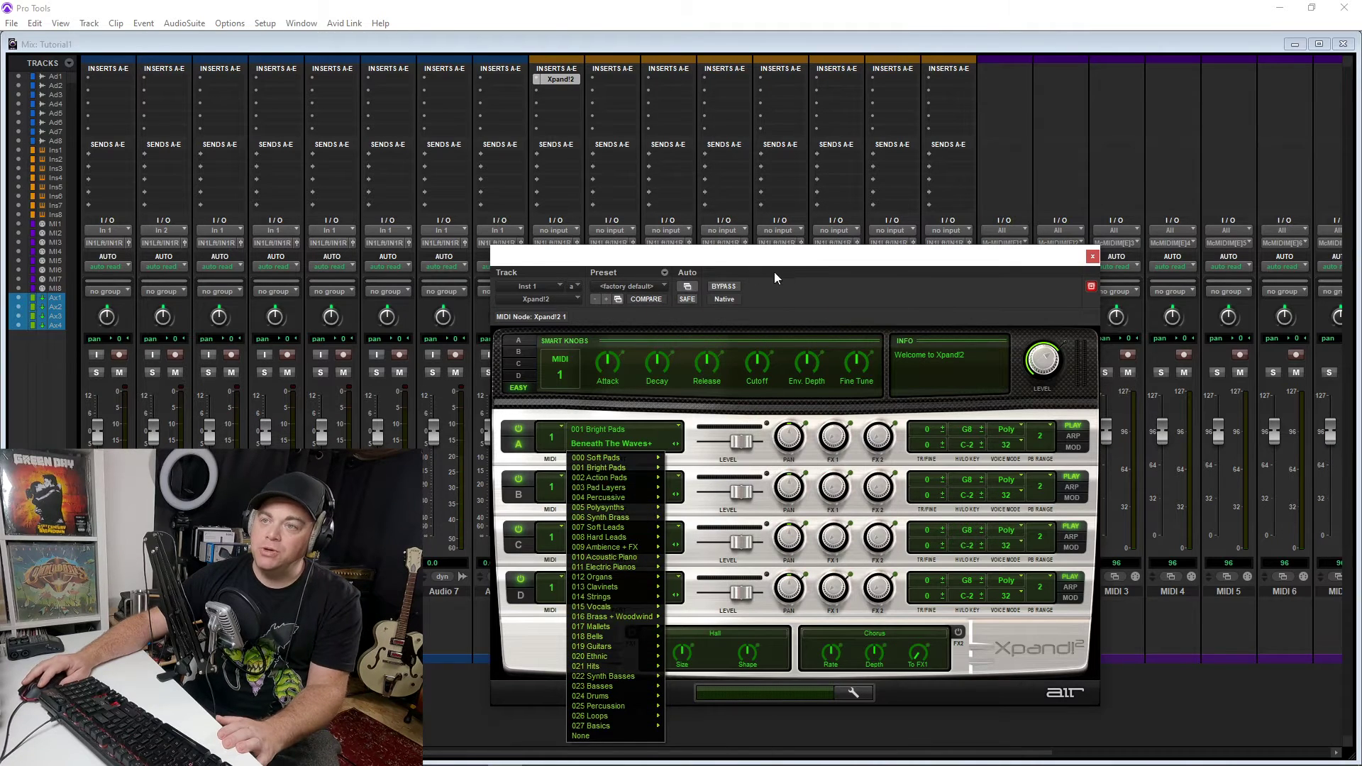
left_click(773, 271)
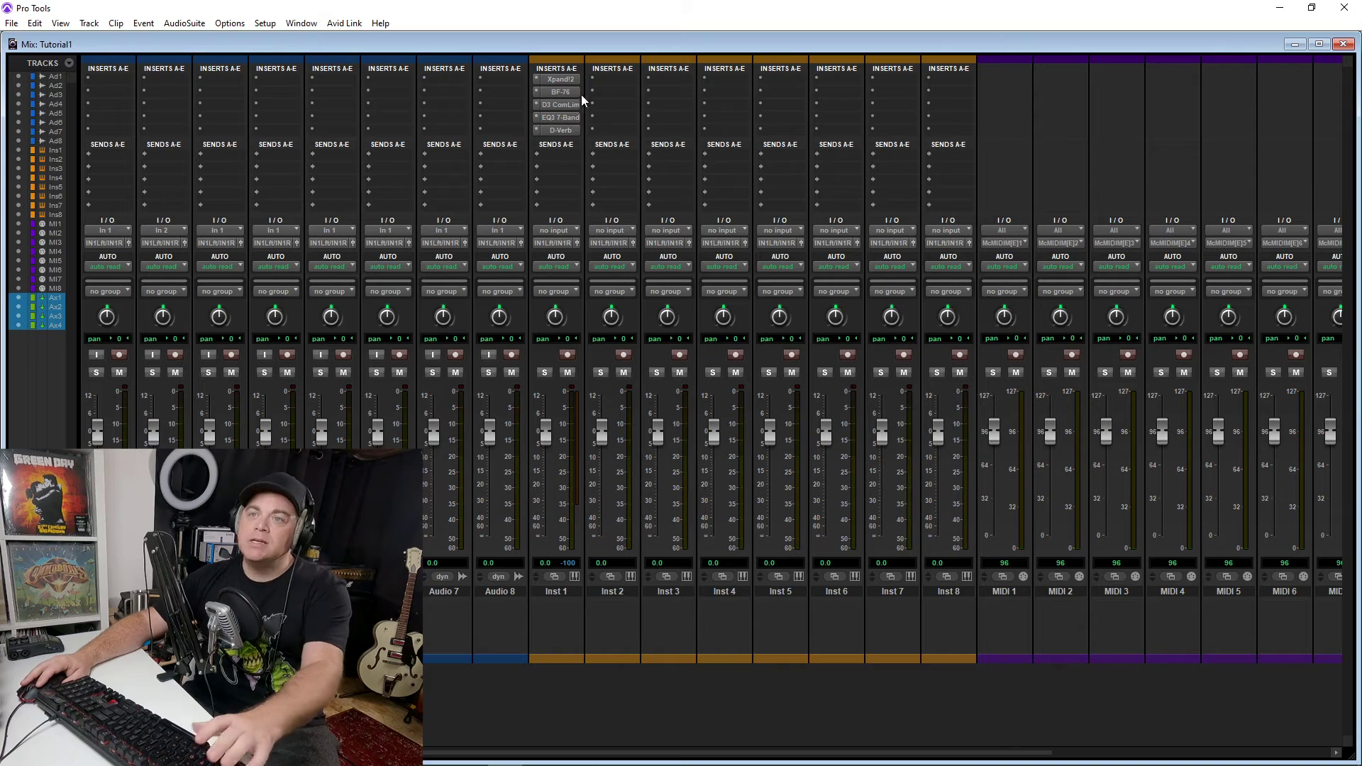
Review and close the BF-76 limiter and D3 ComLim compressor windows on Inst 1
left_click(559, 91)
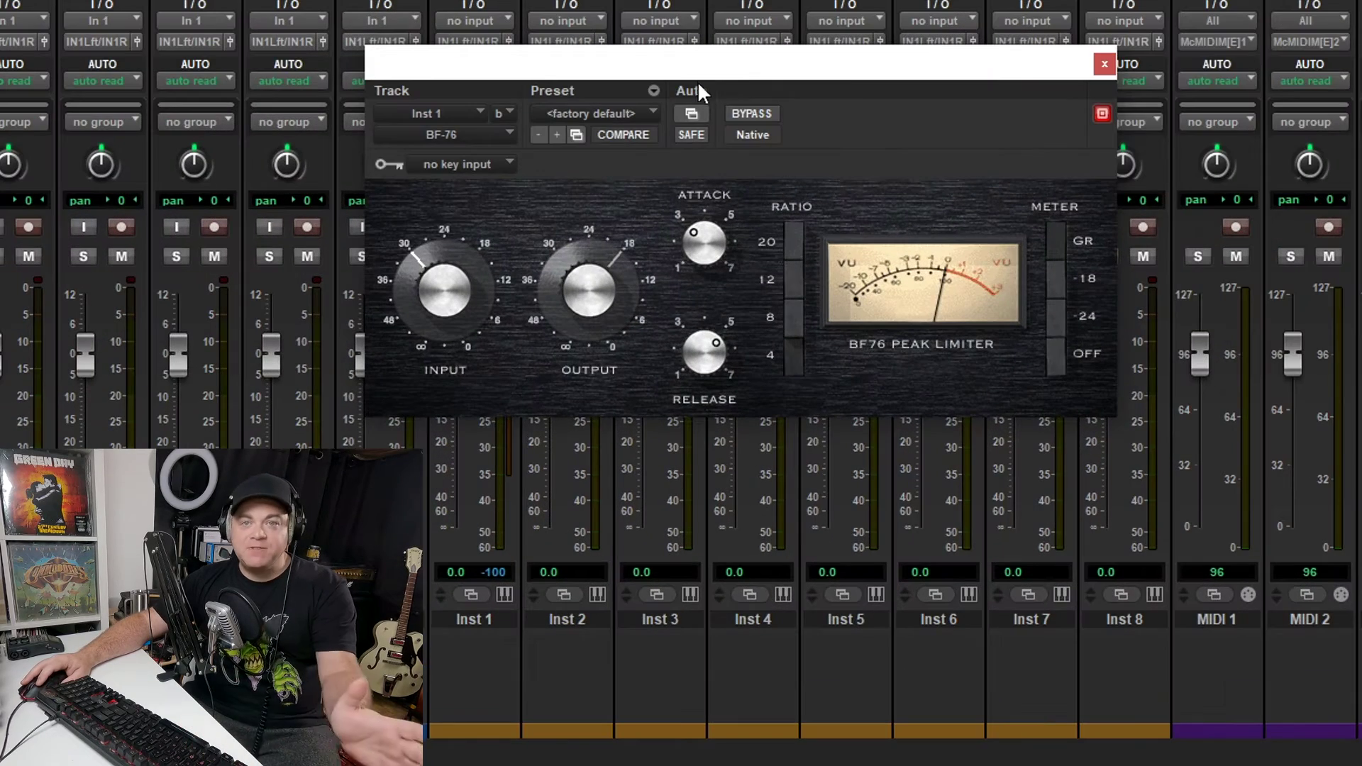
left_click(1104, 65)
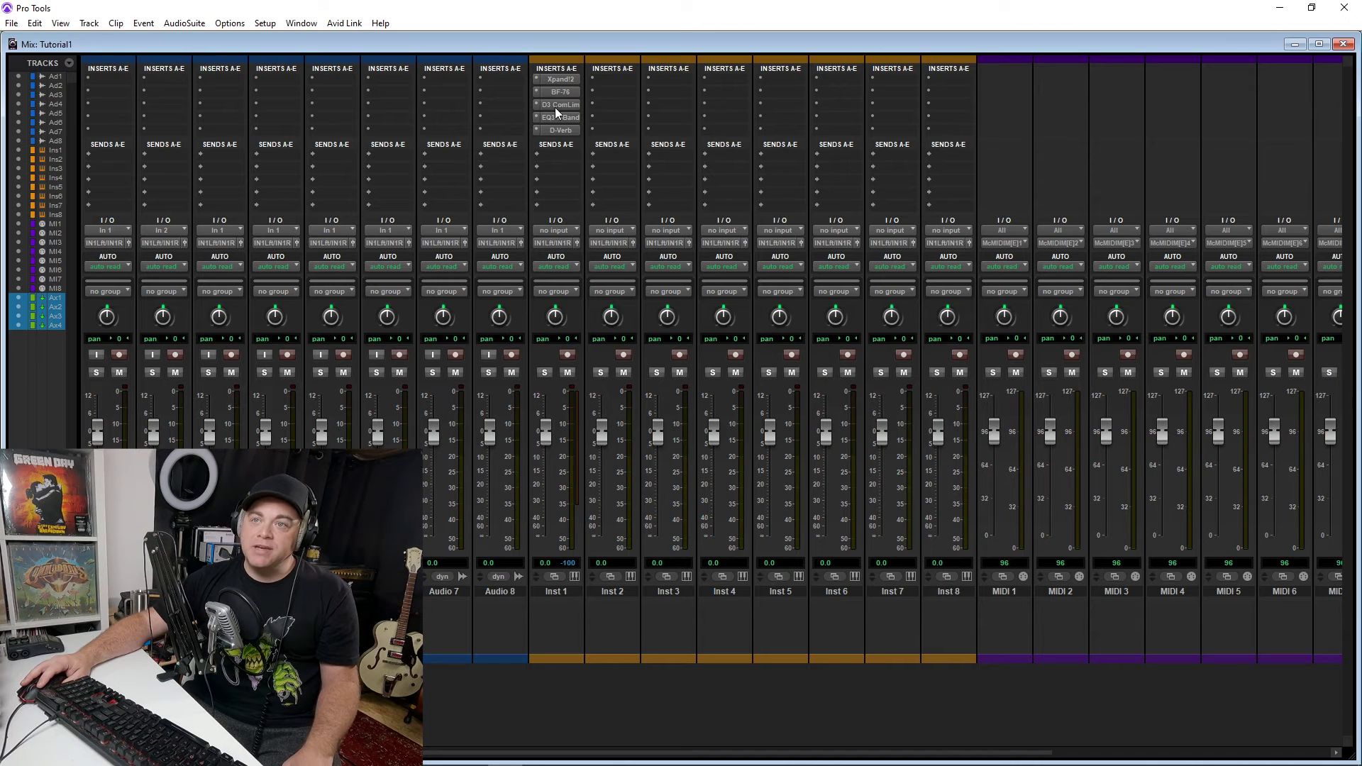
left_click(560, 104)
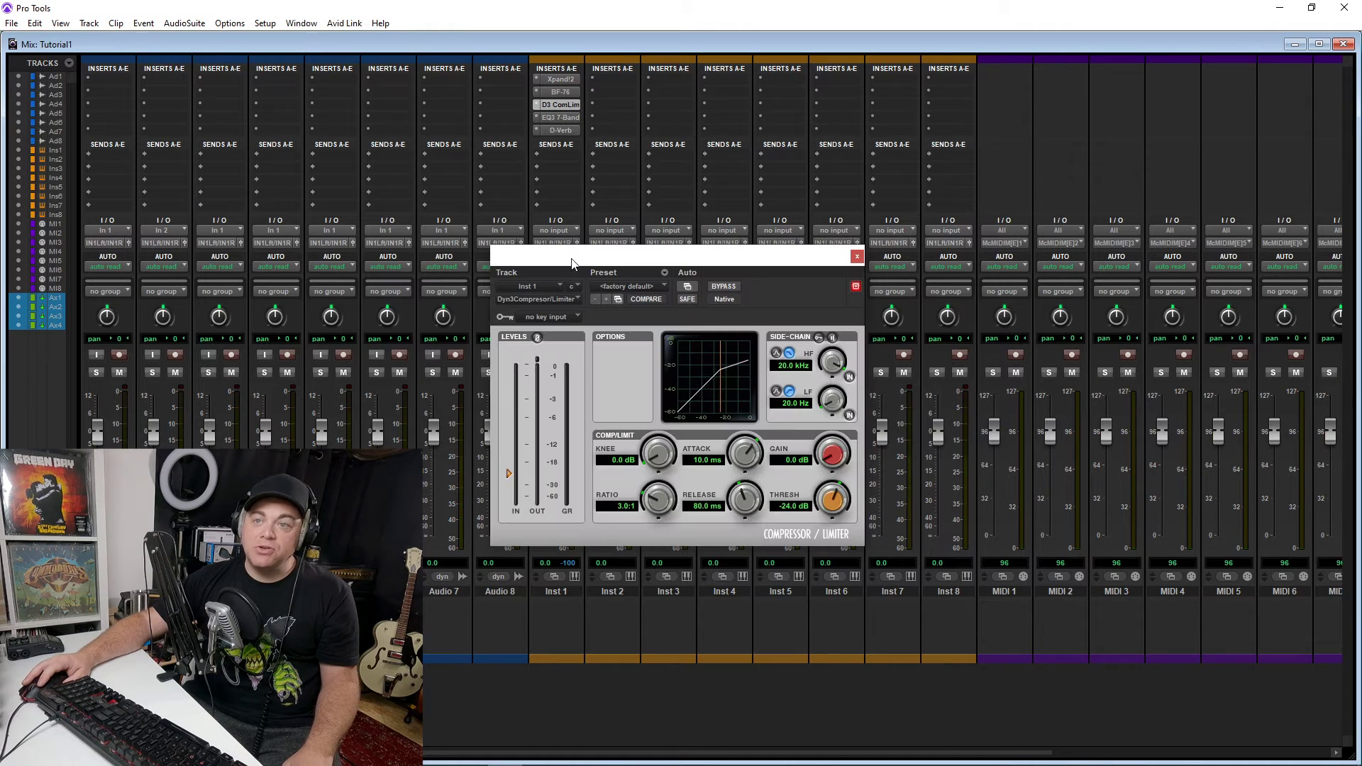
left_click(857, 256)
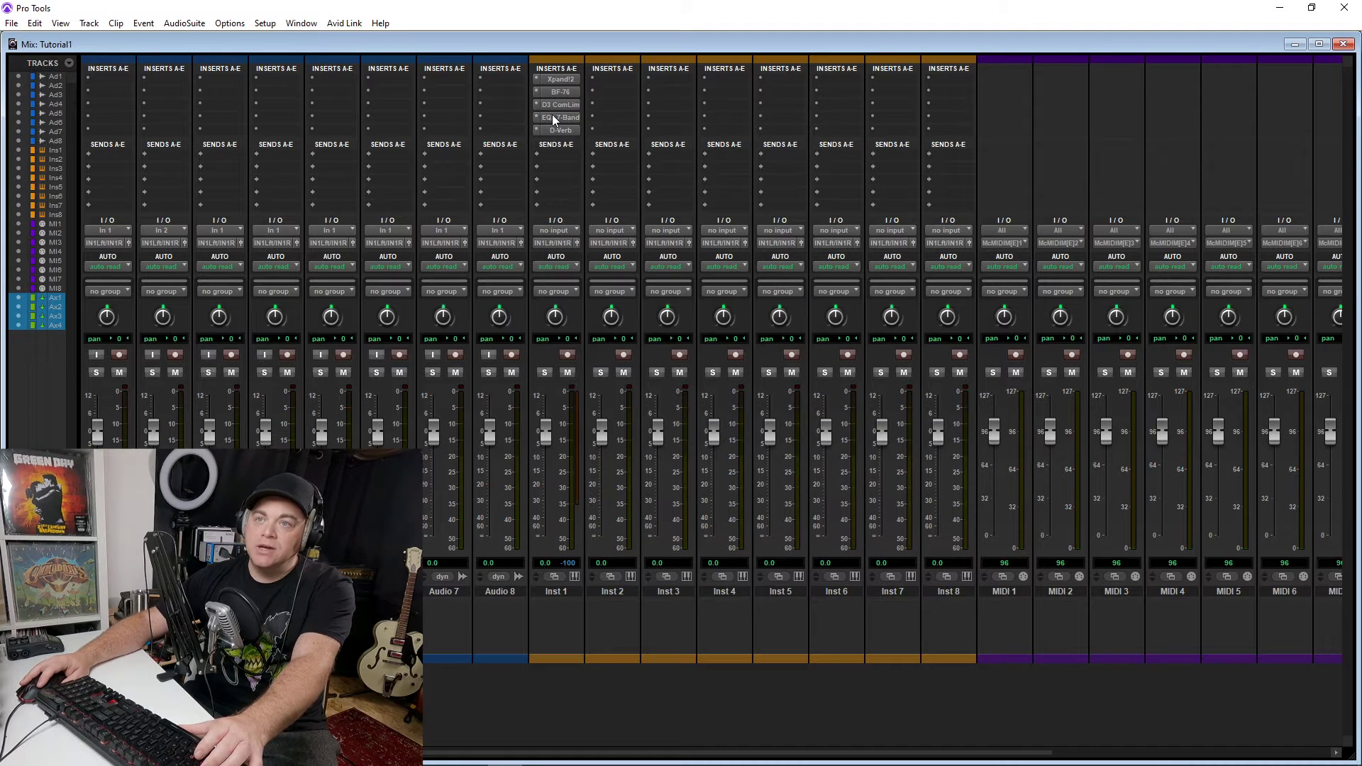
Review the EQ3 7-Band window, then show D-Verb's Hall, Large, 4.5 sec decay settings
left_click(559, 117)
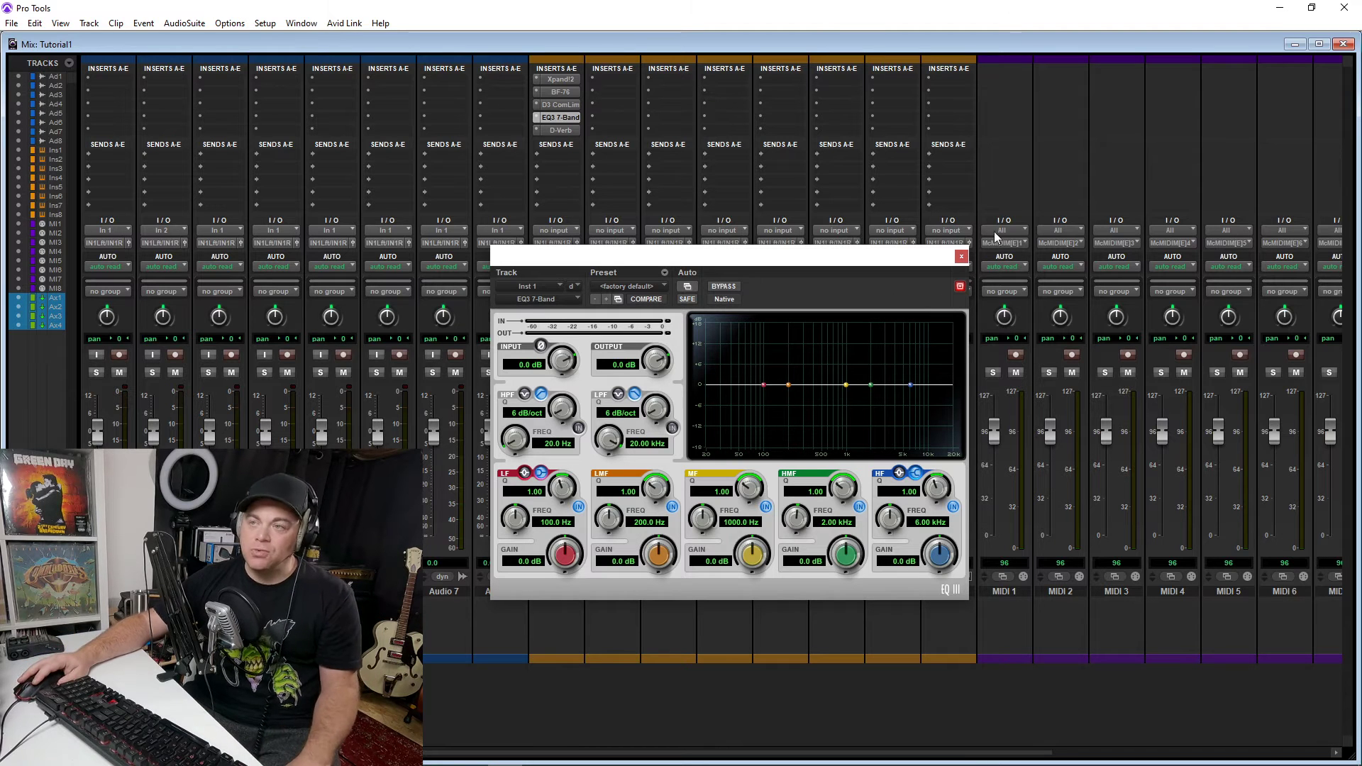
left_click(962, 257)
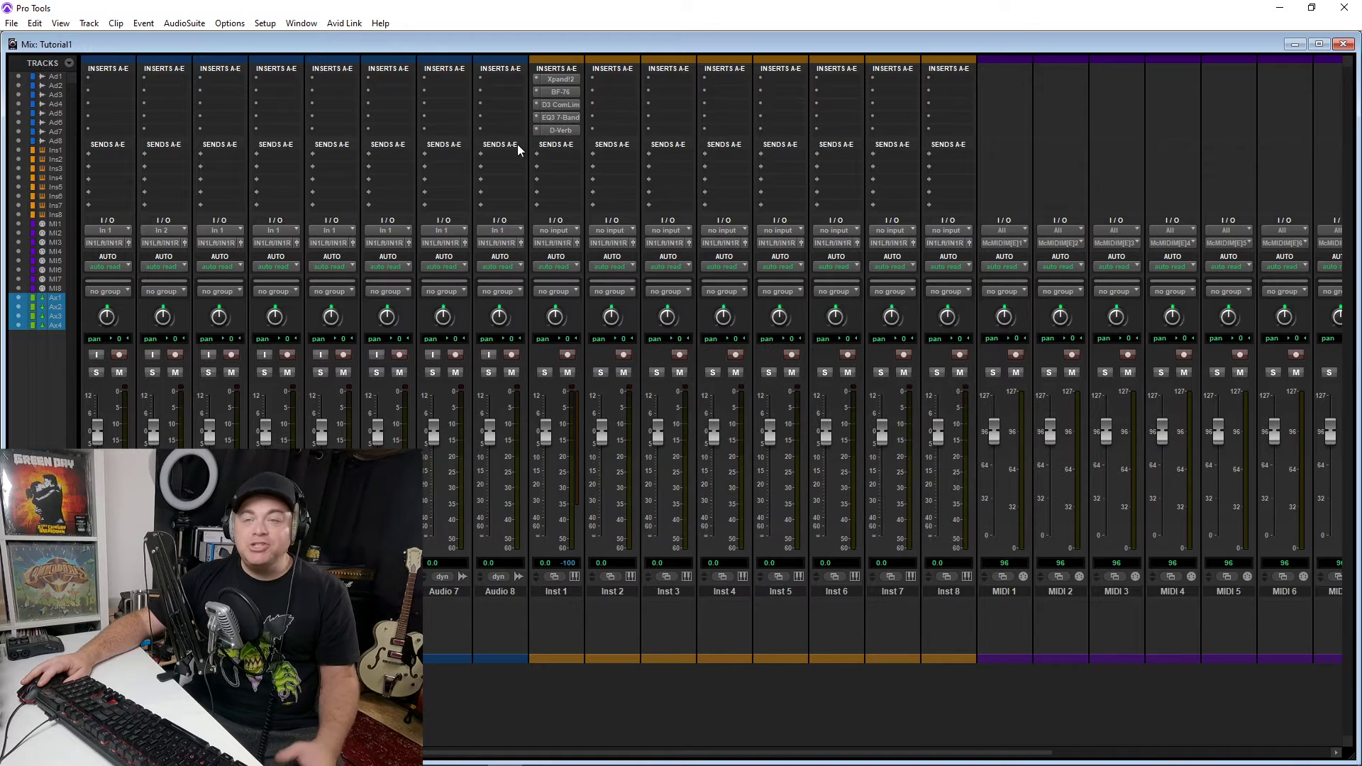
left_click(561, 130)
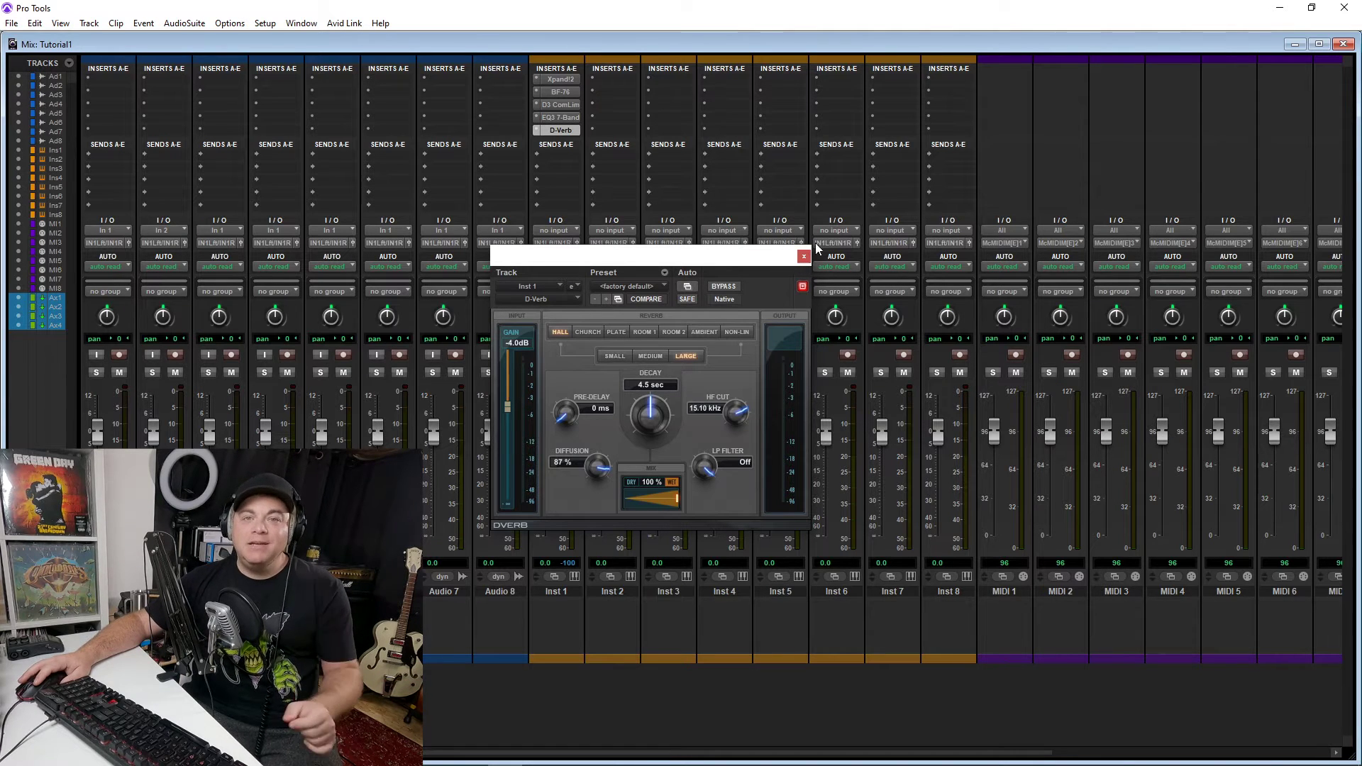
left_click(184, 22)
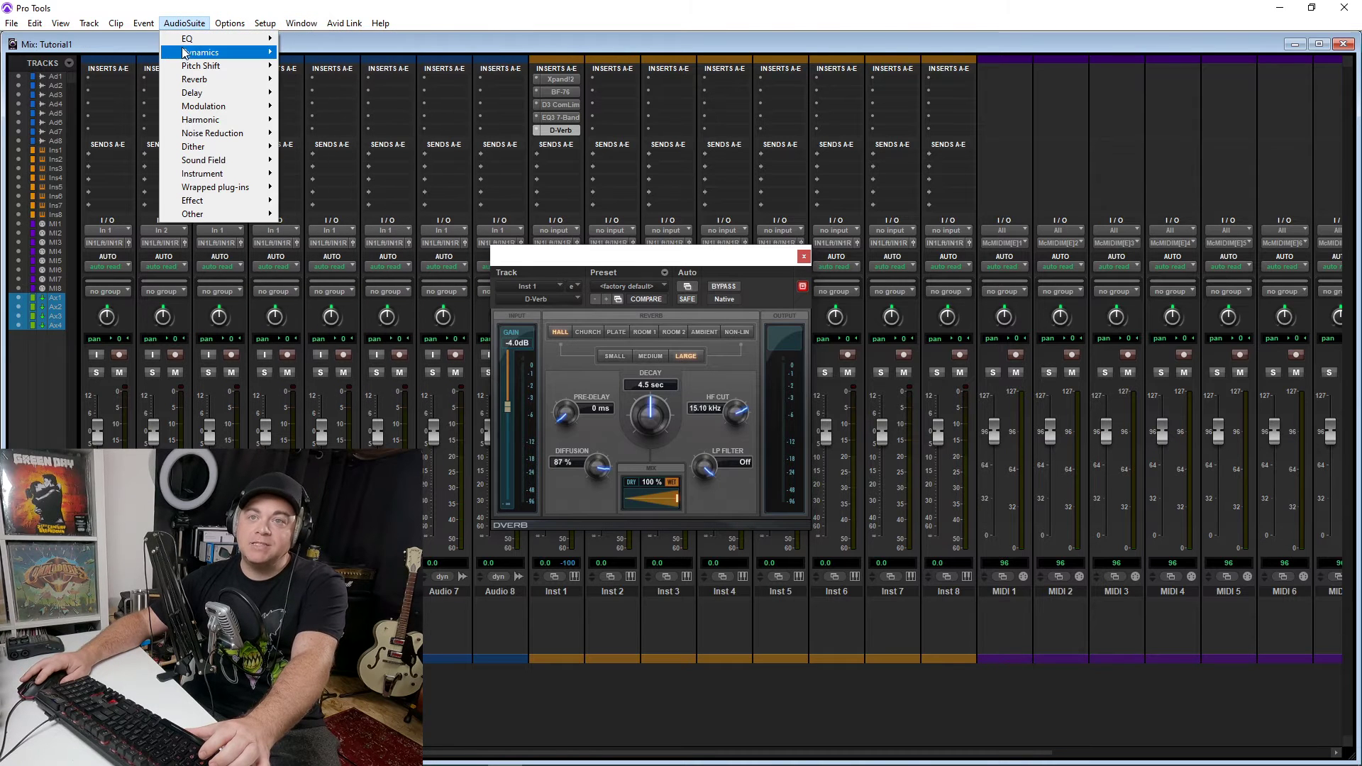
left_click(467, 311)
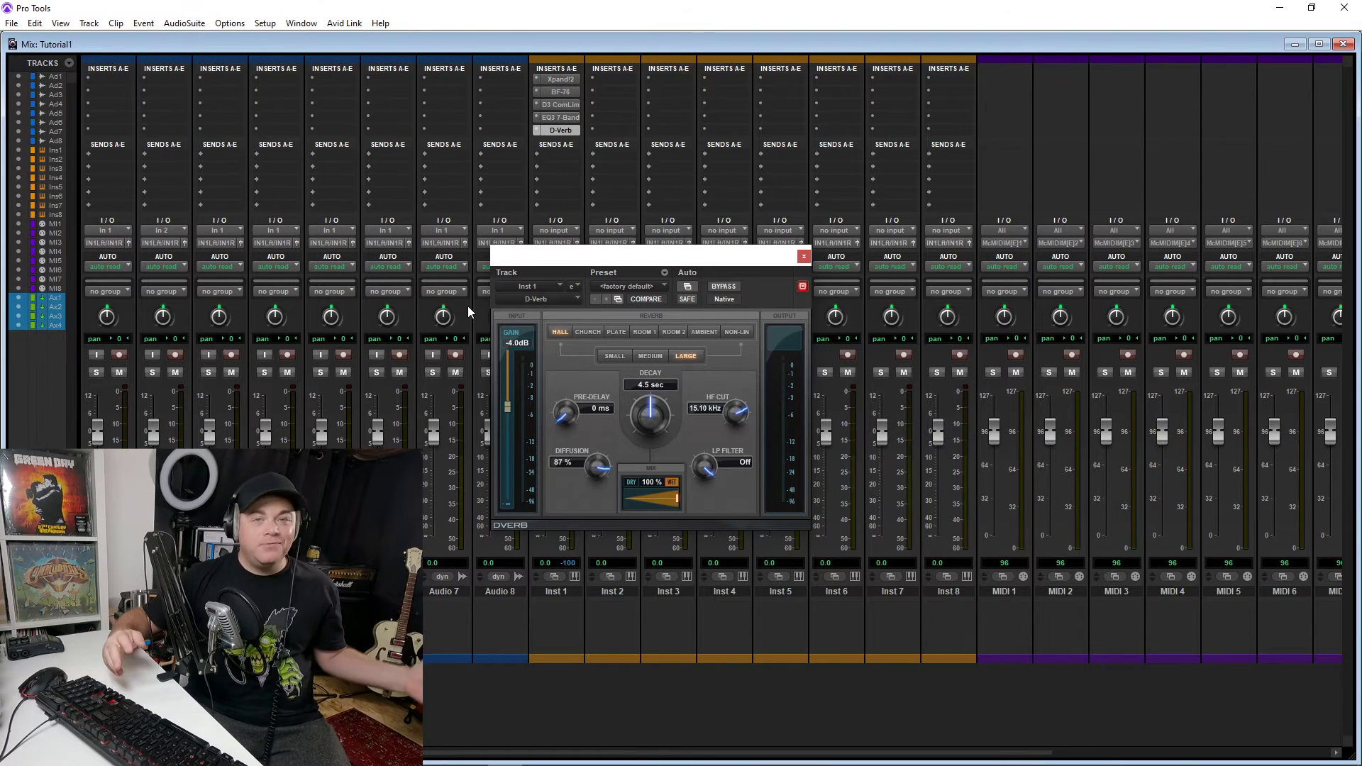